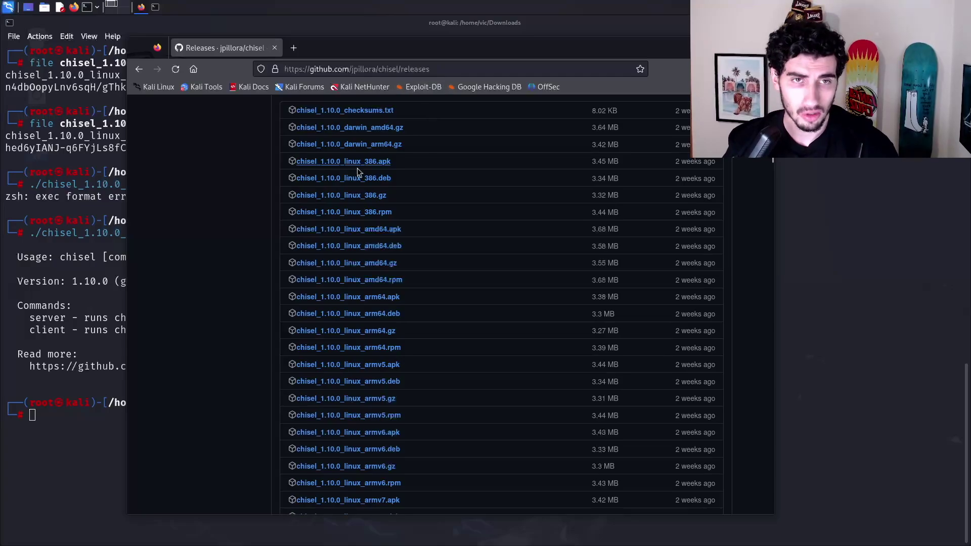
- Scroll through the browser page, then return to the Kali terminal
{"action": "scroll", "coordinate": [319, 167], "scroll_direction": "up", "scroll_amount": 5}
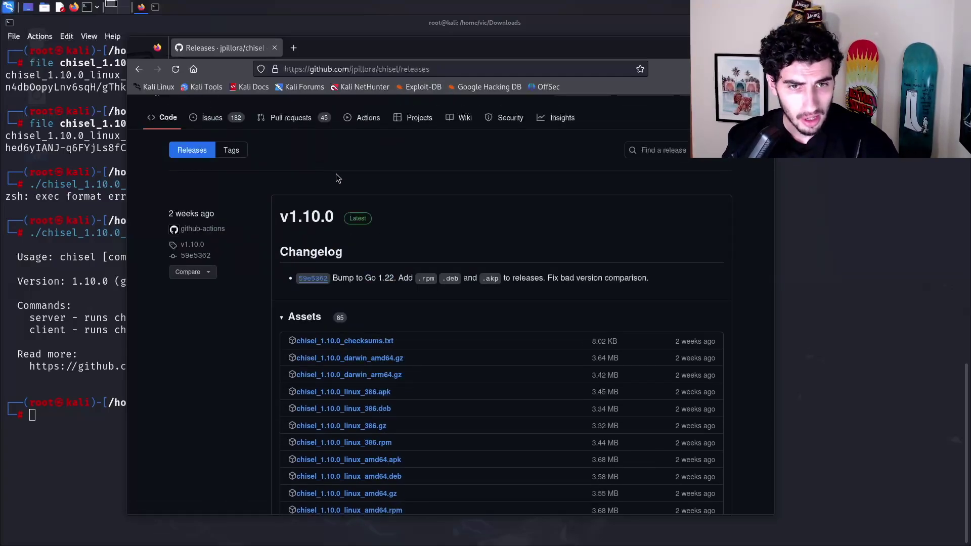
{"action": "scroll", "coordinate": [413, 204], "scroll_direction": "down", "scroll_amount": 3}
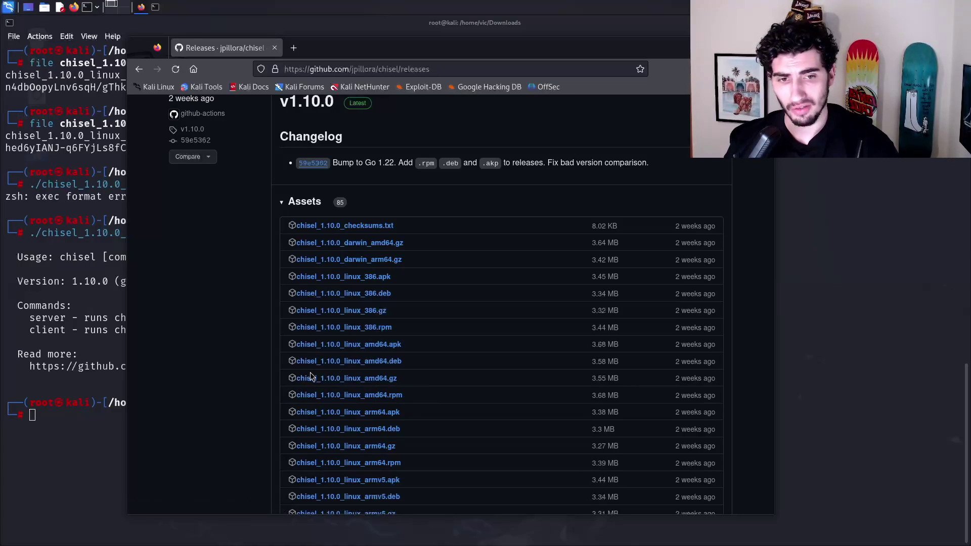
{"action": "scroll", "coordinate": [406, 397], "scroll_direction": "down", "scroll_amount": 2}
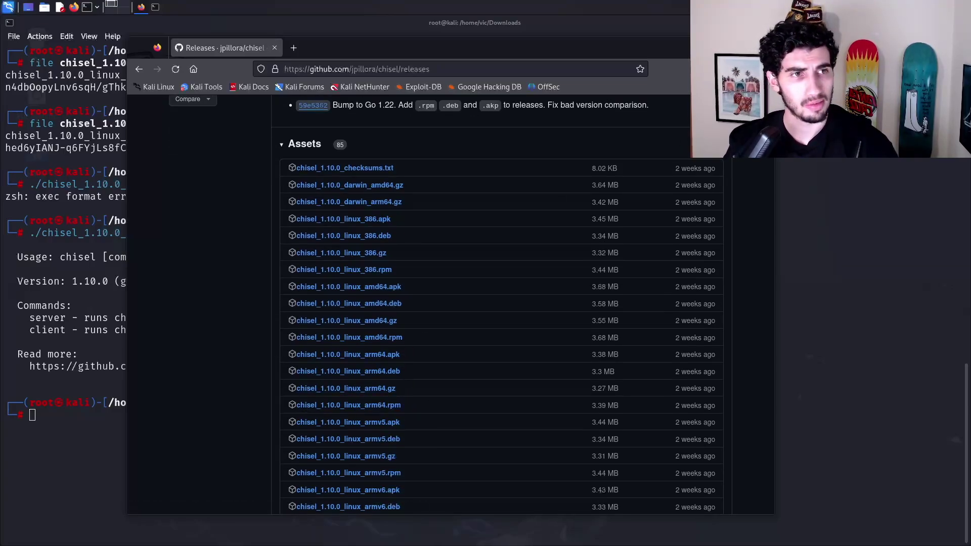
{"action": "key", "text": "alt+Tab"}
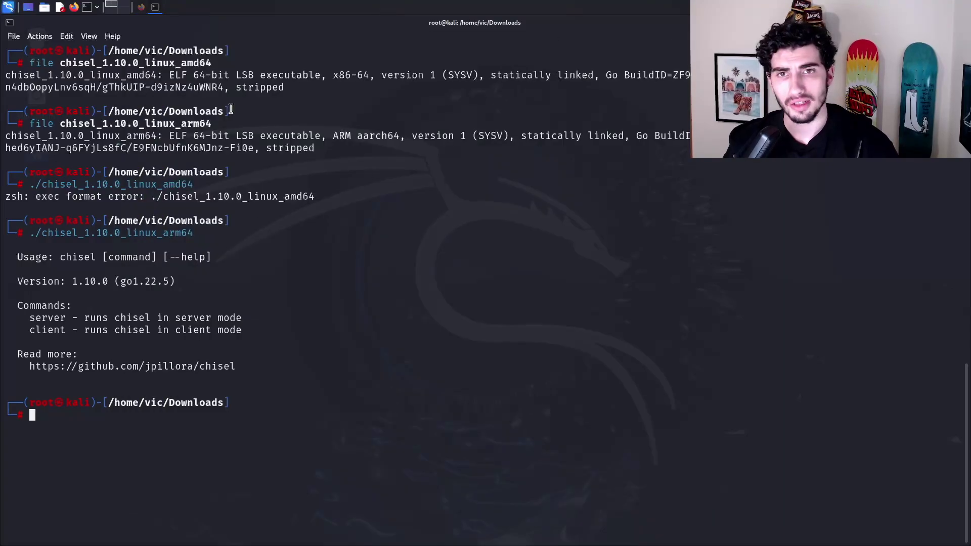
- Highlight the amd64 and arm64 chisel file names in the two file commands
{"action": "left_click_drag", "start_coordinate": [60, 62], "coordinate": [207, 60]}
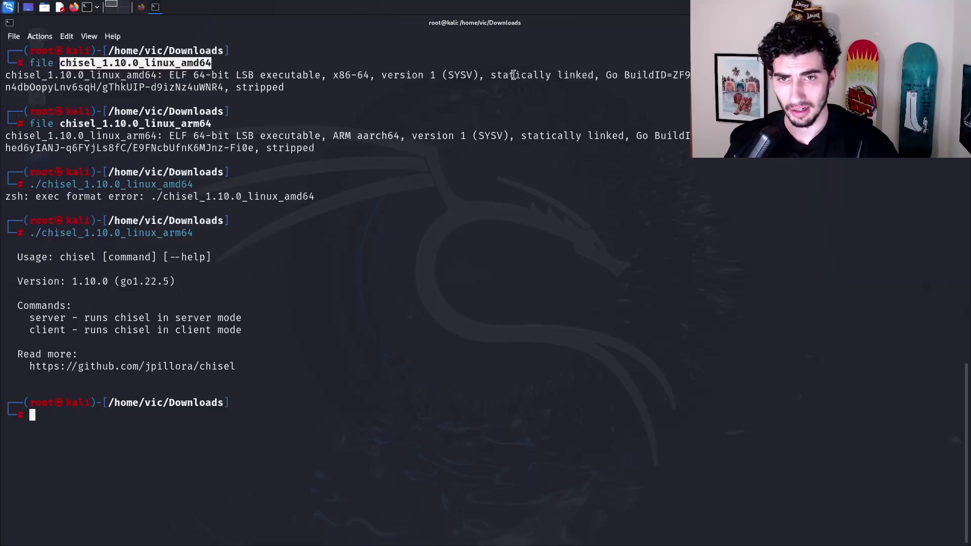
{"action": "left_click", "coordinate": [216, 122]}
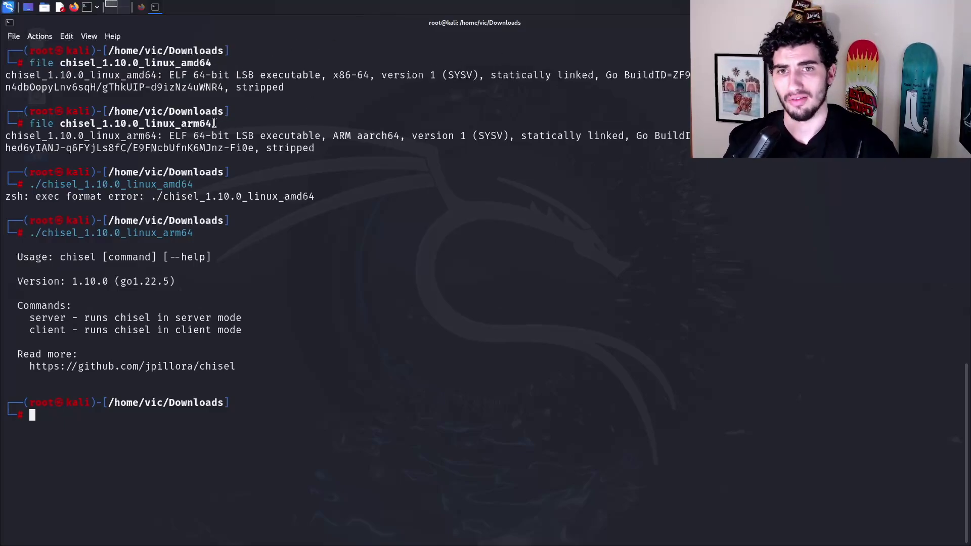
{"action": "left_click_drag", "start_coordinate": [214, 123], "coordinate": [62, 123]}
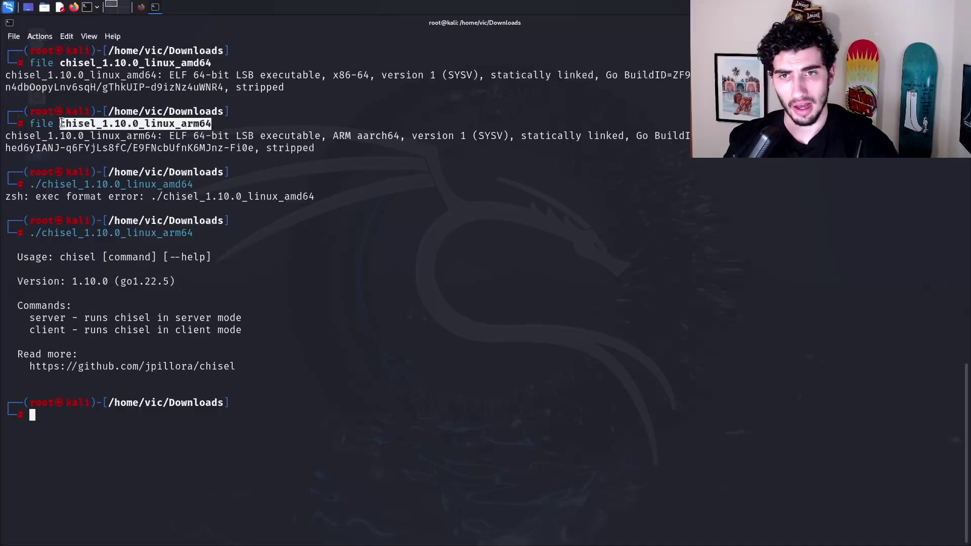
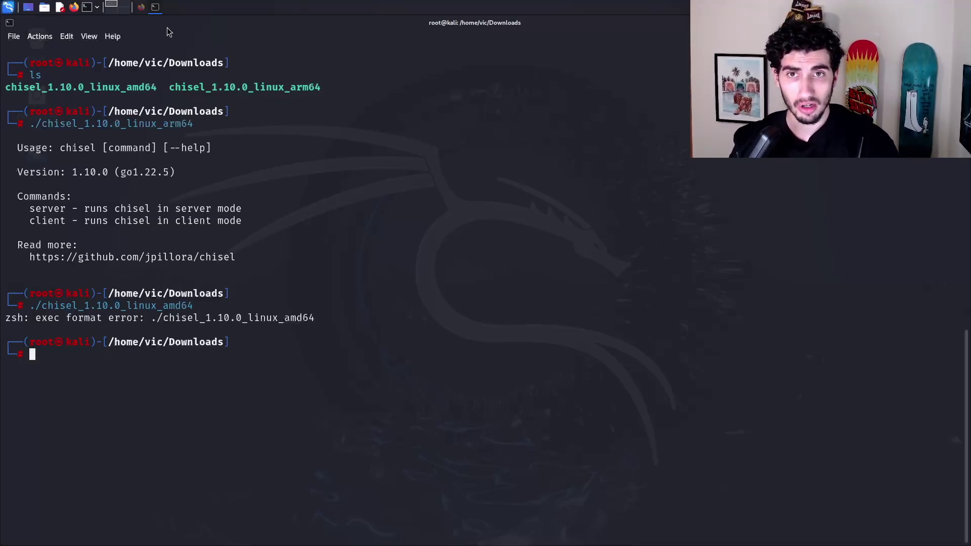
- In a new Firefox tab, Google 'x84 code on arm kali' to find Kali's x86-on-ARM guide
{"action": "left_click", "coordinate": [142, 6]}
{"action": "left_click", "coordinate": [407, 48]}
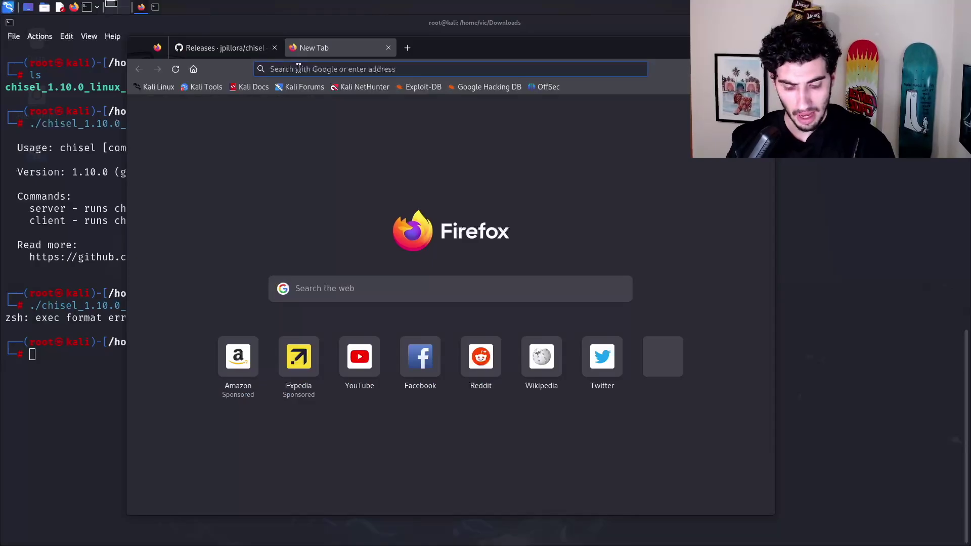
{"action": "left_click", "coordinate": [298, 68]}
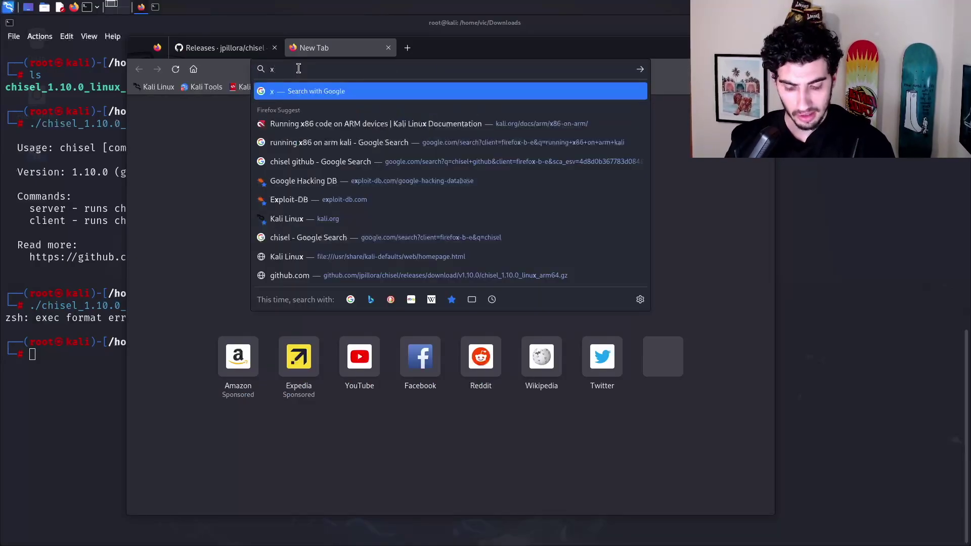
{"action": "type", "text": "x84"}
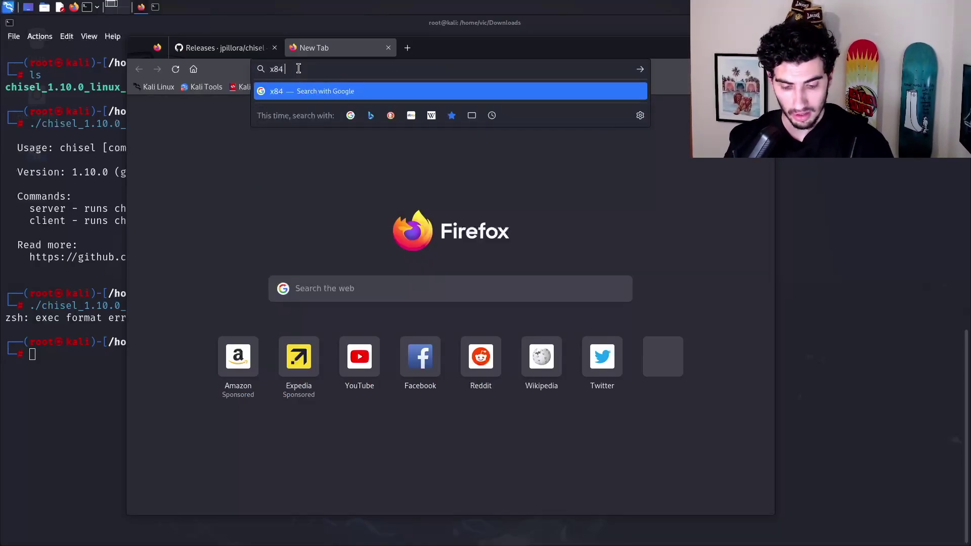
{"action": "type", "text": " code on a"}
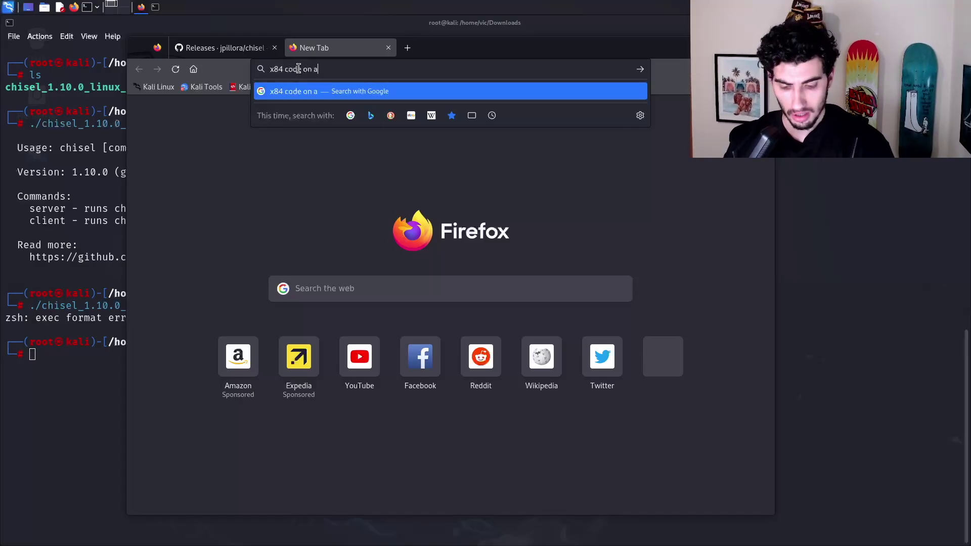
{"action": "type", "text": "rm kali"}
{"action": "key", "text": "Return"}
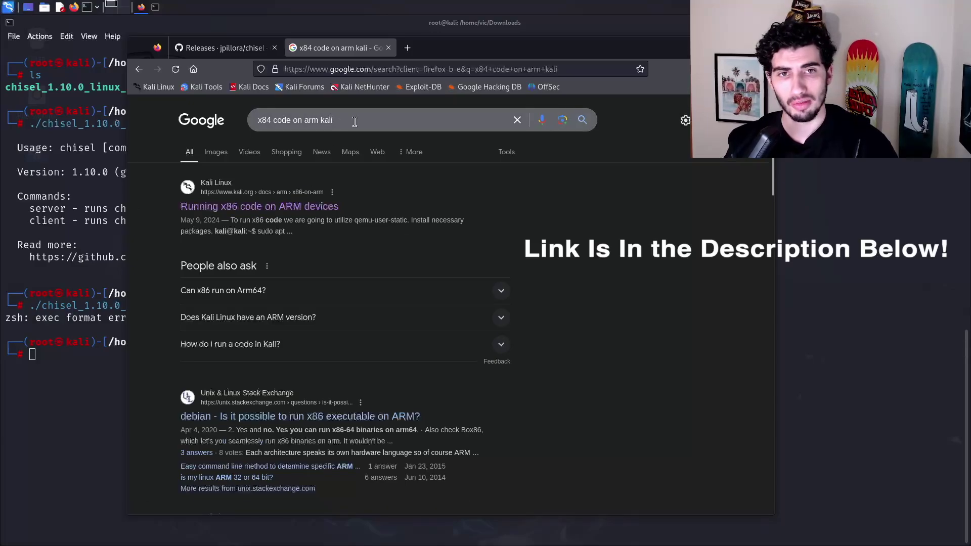
{"action": "left_click_drag", "start_coordinate": [355, 121], "coordinate": [251, 122]}
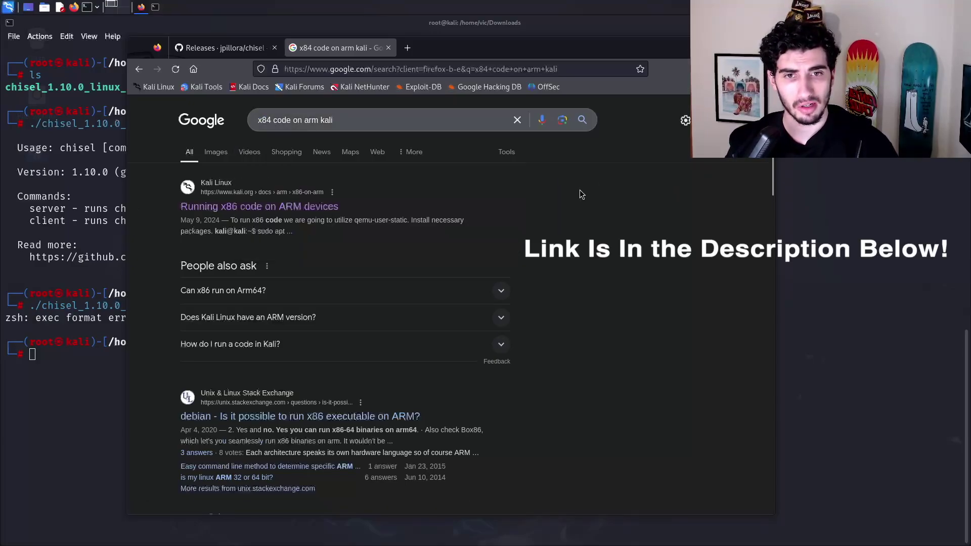
- Open Kali's 'Running x86 code on ARM devices' guide and tile the terminal left, Firefox right
{"action": "left_click", "coordinate": [293, 207]}
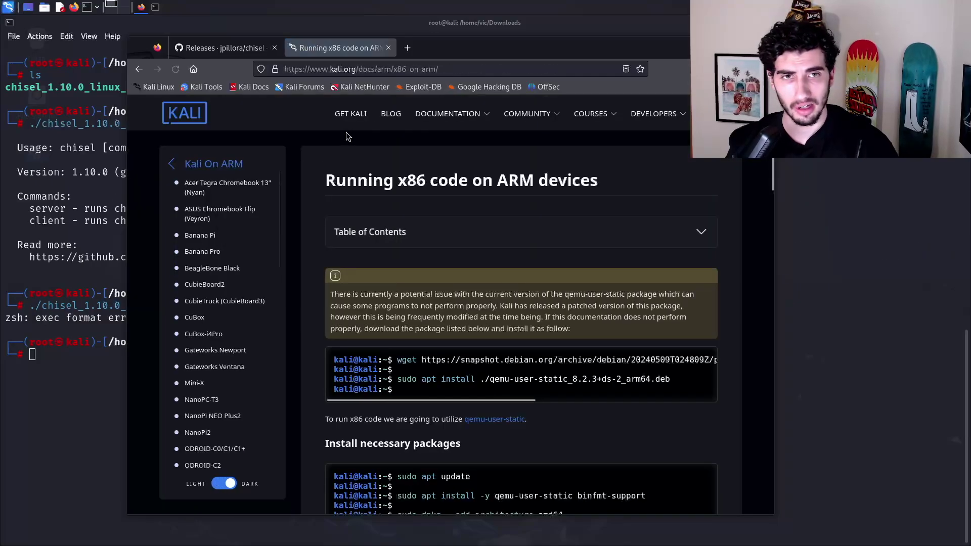
{"action": "left_click_drag", "start_coordinate": [547, 57], "coordinate": [695, 68]}
{"action": "left_click", "coordinate": [630, 18]}
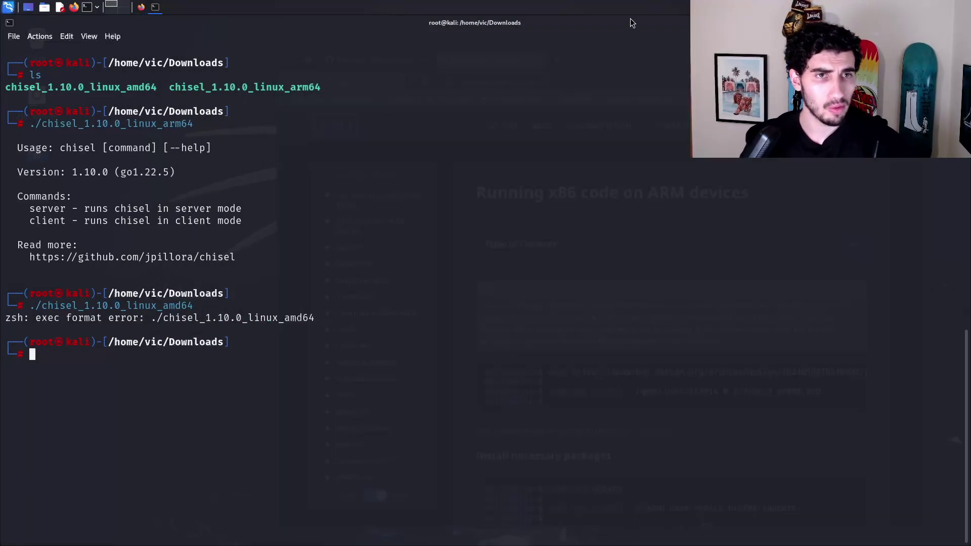
{"action": "left_click_drag", "start_coordinate": [645, 21], "coordinate": [1, 273]}
{"action": "key", "text": "ctrl+l"}
{"action": "left_click", "coordinate": [142, 6]}
{"action": "left_click_drag", "start_coordinate": [657, 23], "coordinate": [966, 20]}
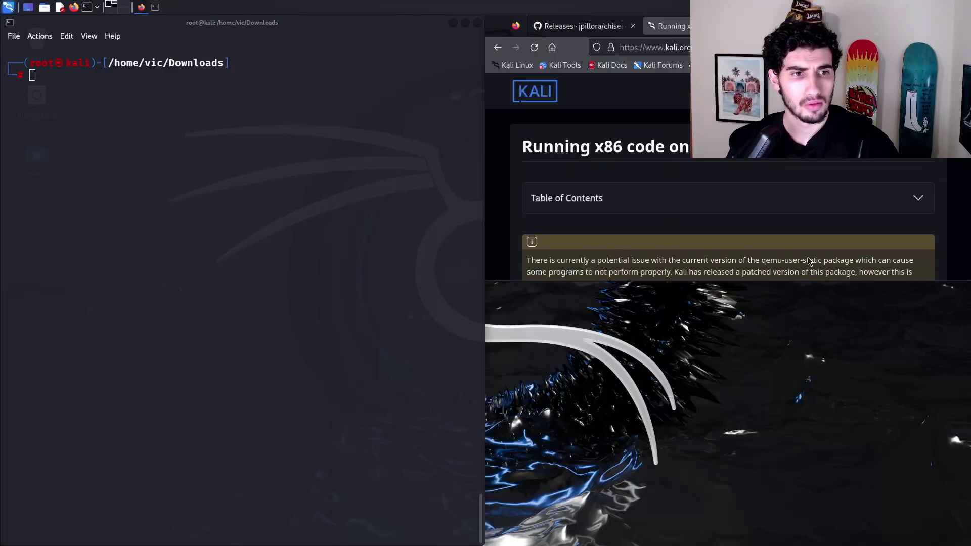
{"action": "left_click_drag", "start_coordinate": [768, 314], "coordinate": [769, 544]}
{"action": "scroll", "coordinate": [690, 365], "scroll_direction": "down", "scroll_amount": 3}
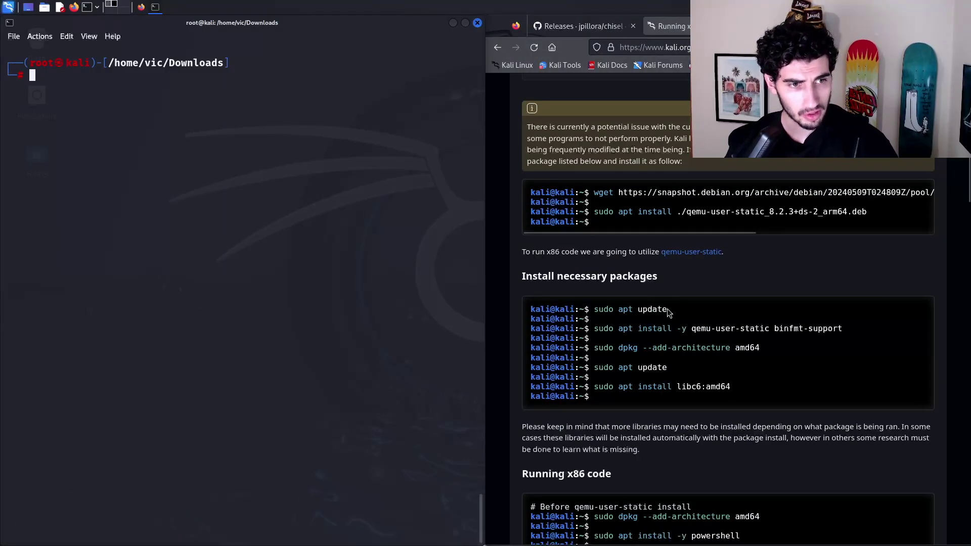
- Copy 'sudo apt update' from the guide and run it in QTerminal
{"action": "left_click_drag", "start_coordinate": [667, 310], "coordinate": [595, 310]}
{"action": "key", "text": "ctrl+c"}
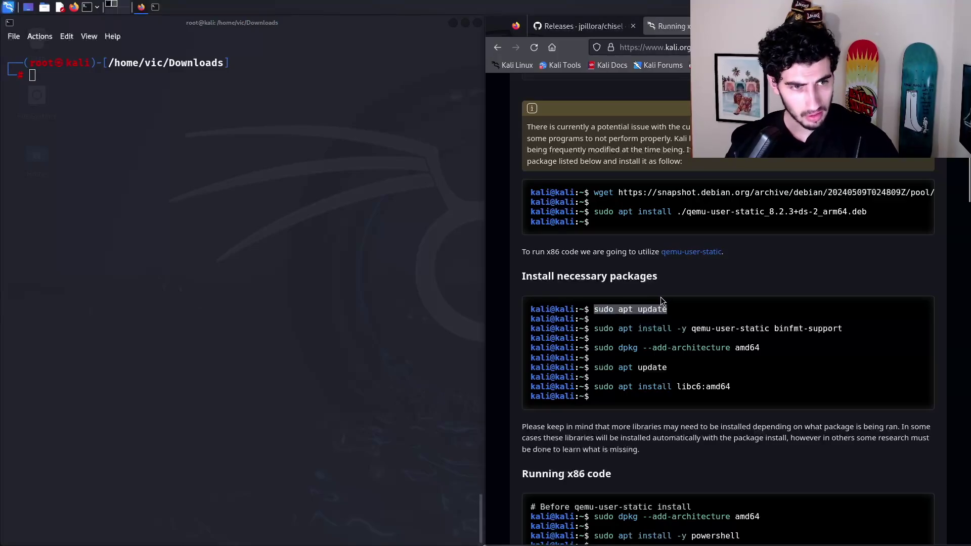
{"action": "left_click", "coordinate": [162, 193]}
{"action": "key", "text": "ctrl+shift+v"}
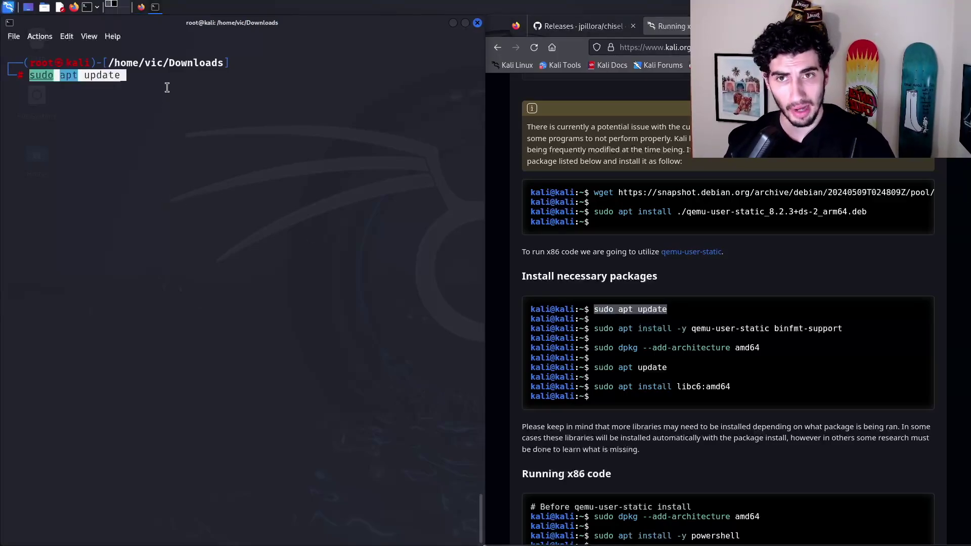
{"action": "key", "text": "Return"}
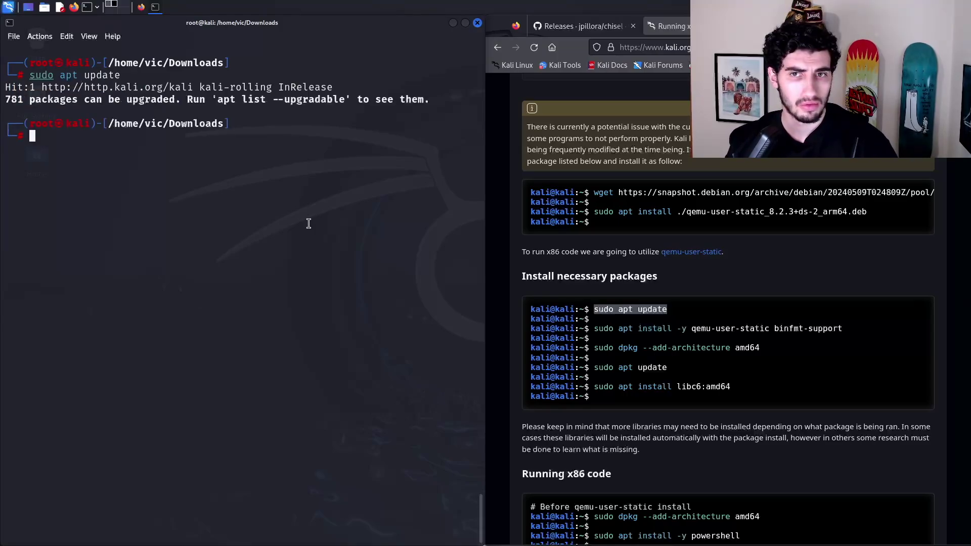
{"action": "key", "text": "alt+Tab"}
{"action": "key", "text": "ctrl+shift+c"}
{"action": "left_click", "coordinate": [119, 215]}
{"action": "key", "text": "ctrl+shift+v"}
{"action": "key", "text": "Return"}
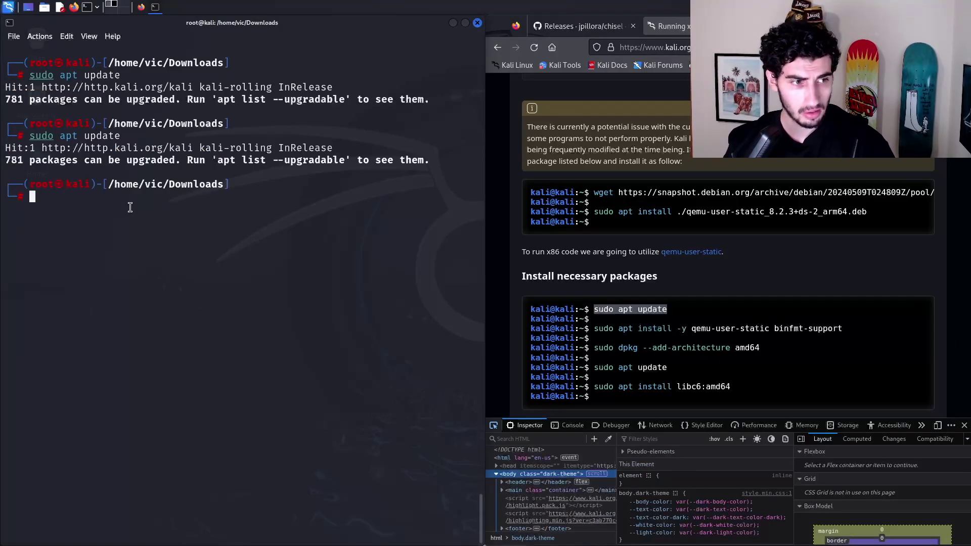
{"action": "left_click", "coordinate": [793, 253]}
{"action": "key", "text": "F12"}
{"action": "left_click", "coordinate": [806, 335]}
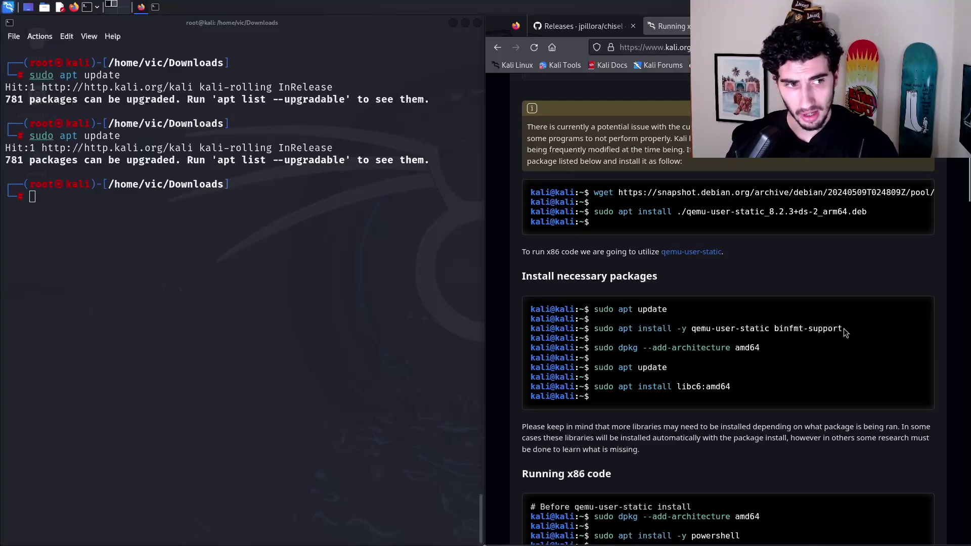
- Copy 'sudo apt install -y qemu-user-static binfmt-support' from the guide and run it in the terminal
{"action": "left_click_drag", "start_coordinate": [842, 328], "coordinate": [803, 329]}
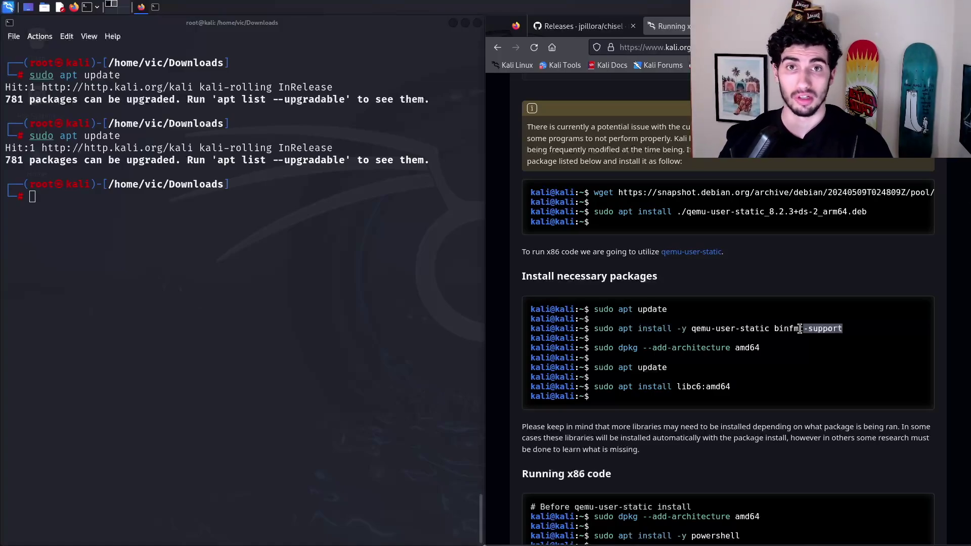
{"action": "left_click", "coordinate": [852, 323]}
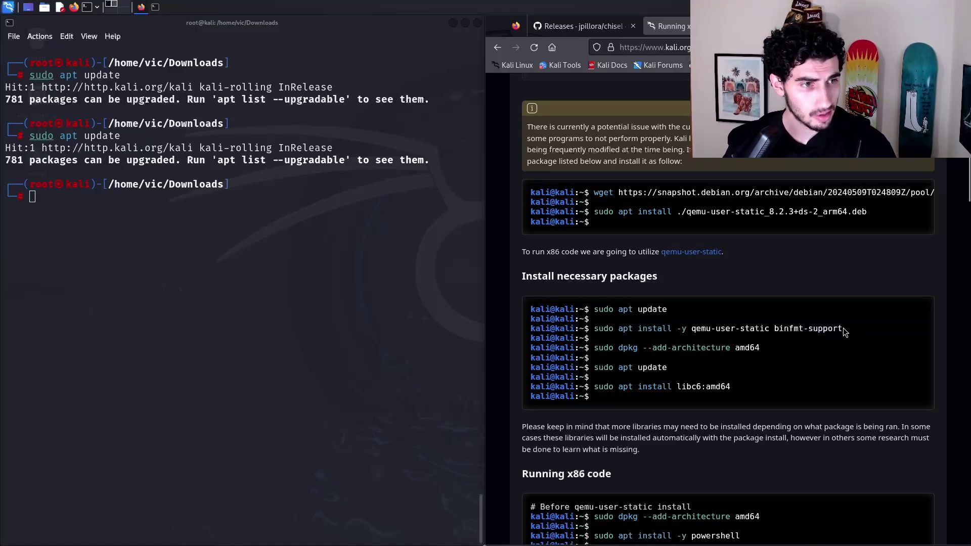
{"action": "left_click_drag", "start_coordinate": [844, 328], "coordinate": [595, 331]}
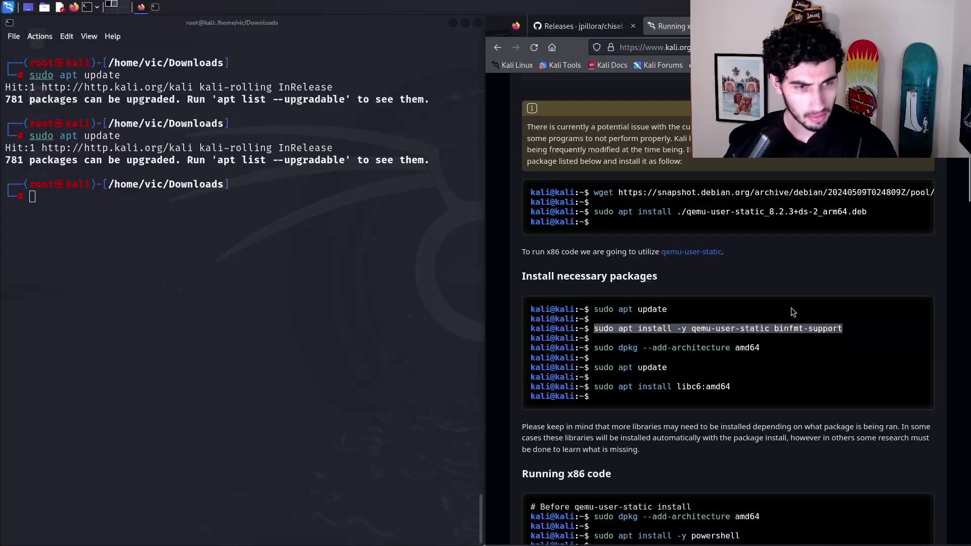
{"action": "left_click", "coordinate": [273, 228]}
{"action": "key", "text": "ctrl+shift+v"}
{"action": "key", "text": "Return"}
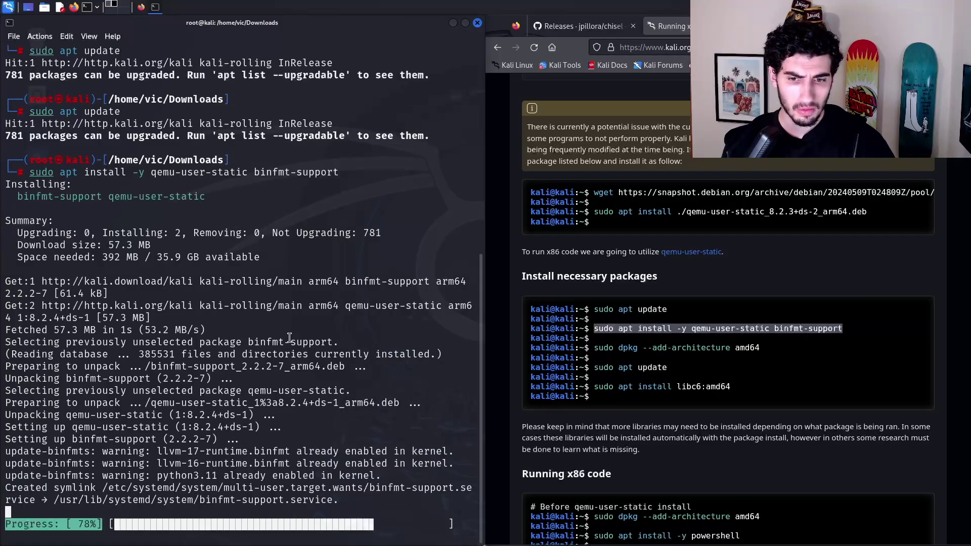
{"action": "left_click", "coordinate": [654, 344]}
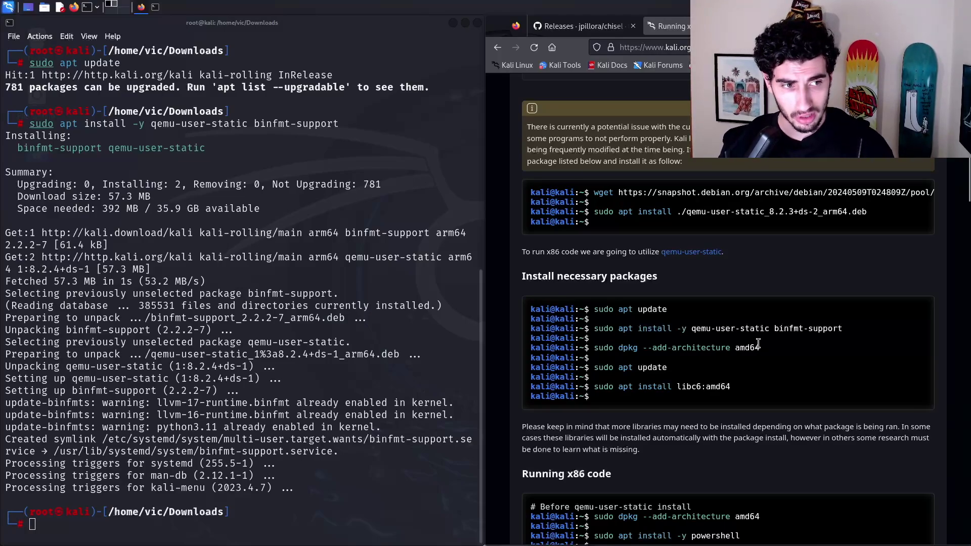
- Copy and run 'sudo dpkg --add-architecture amd64' from the guide
{"action": "left_click_drag", "start_coordinate": [760, 347], "coordinate": [739, 346]}
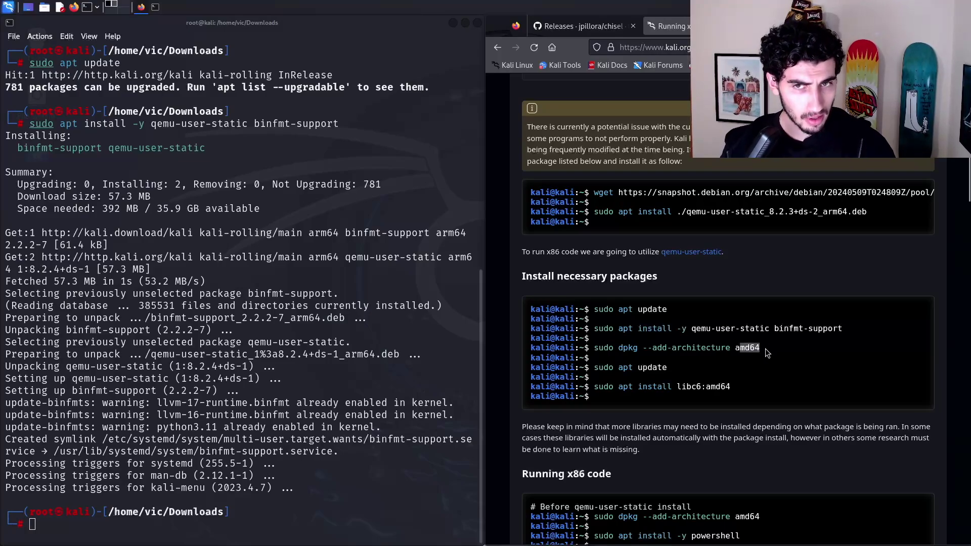
{"action": "left_click_drag", "start_coordinate": [760, 348], "coordinate": [593, 350]}
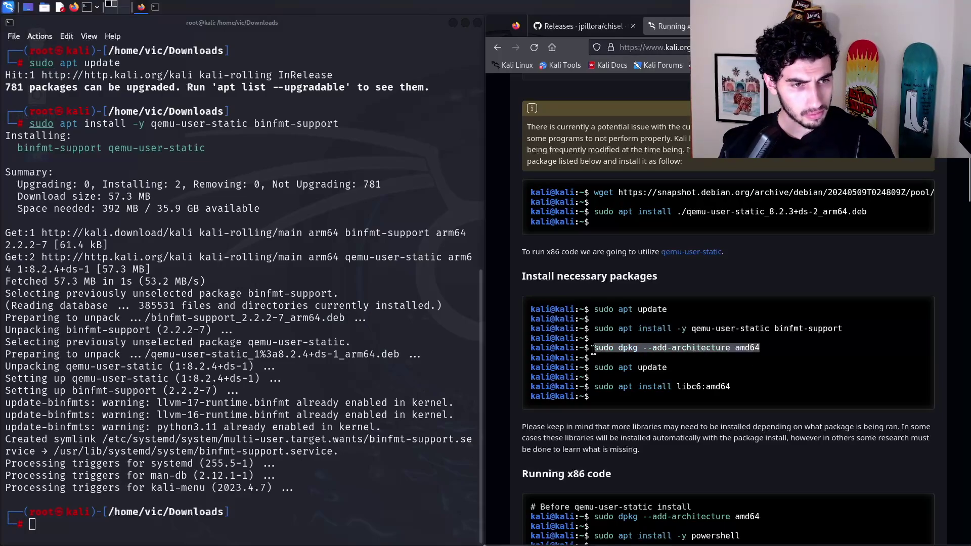
{"action": "left_click", "coordinate": [408, 460]}
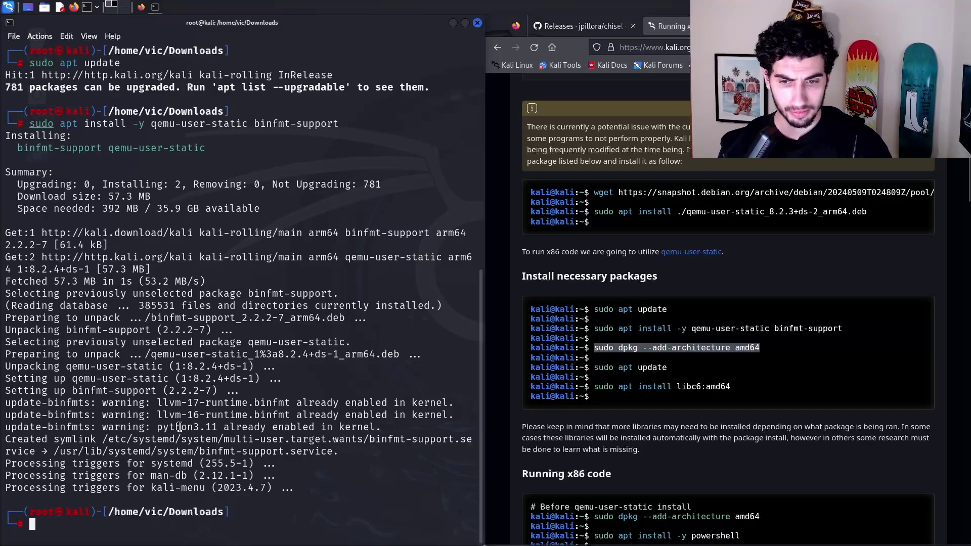
{"action": "middle_click", "coordinate": [168, 414]}
{"action": "key", "text": "Return"}
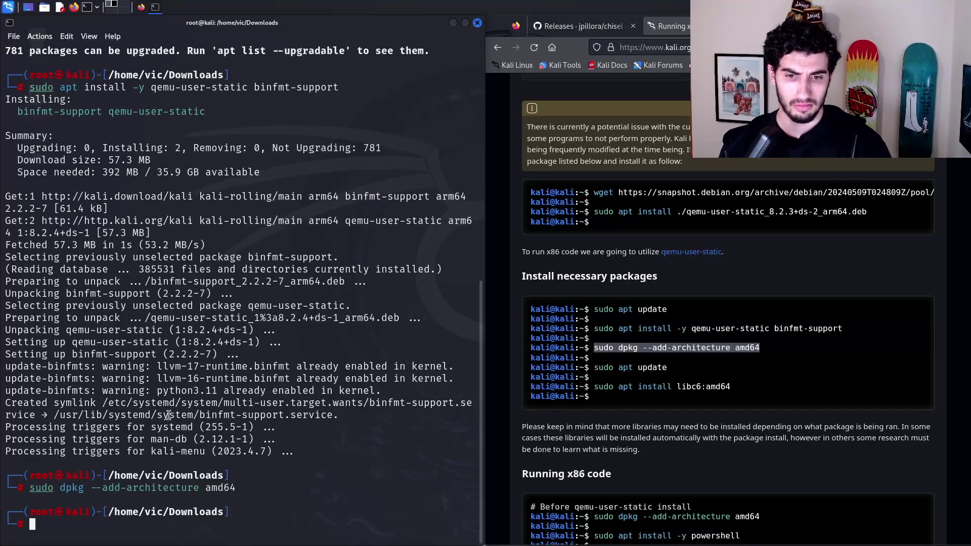
- Copy and run 'sudo apt update' to refresh package lists including amd64
{"action": "left_click_drag", "start_coordinate": [668, 367], "coordinate": [598, 368]}
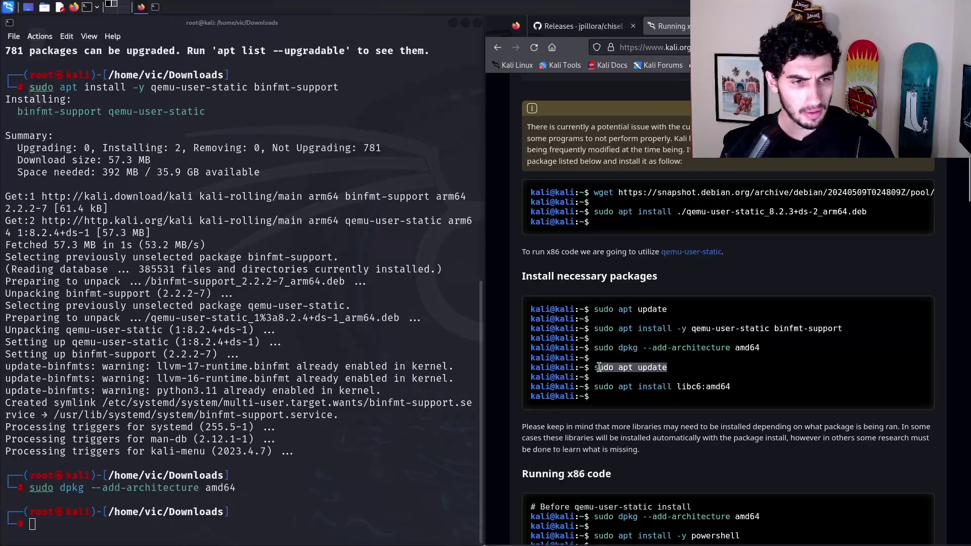
{"action": "left_click", "coordinate": [230, 361]}
{"action": "middle_click", "coordinate": [228, 361]}
{"action": "key", "text": "Return"}
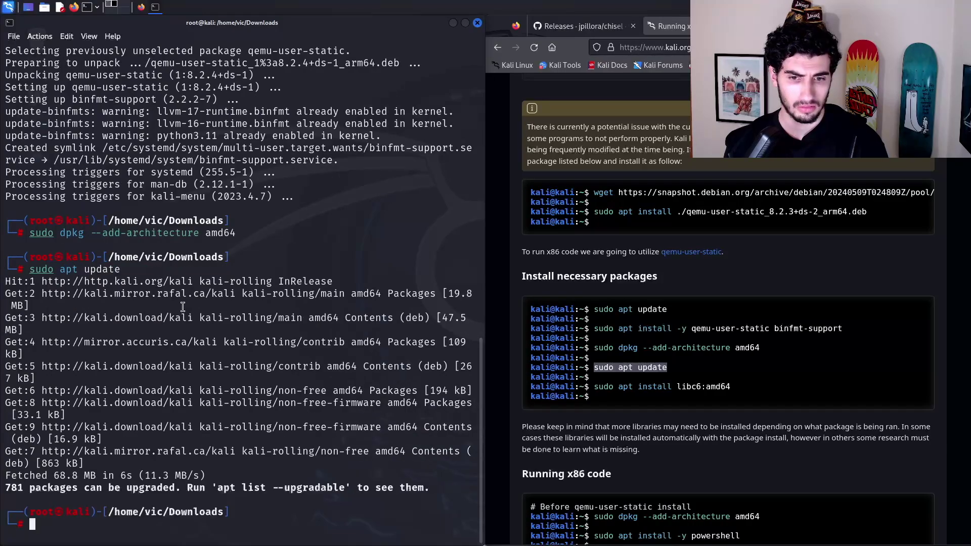
- Run 'sudo apt install libc6:amd64' from the guide and confirm with Y
{"action": "left_click", "coordinate": [736, 386]}
{"action": "left_click_drag", "start_coordinate": [729, 386], "coordinate": [595, 385]}
{"action": "left_click", "coordinate": [167, 356]}
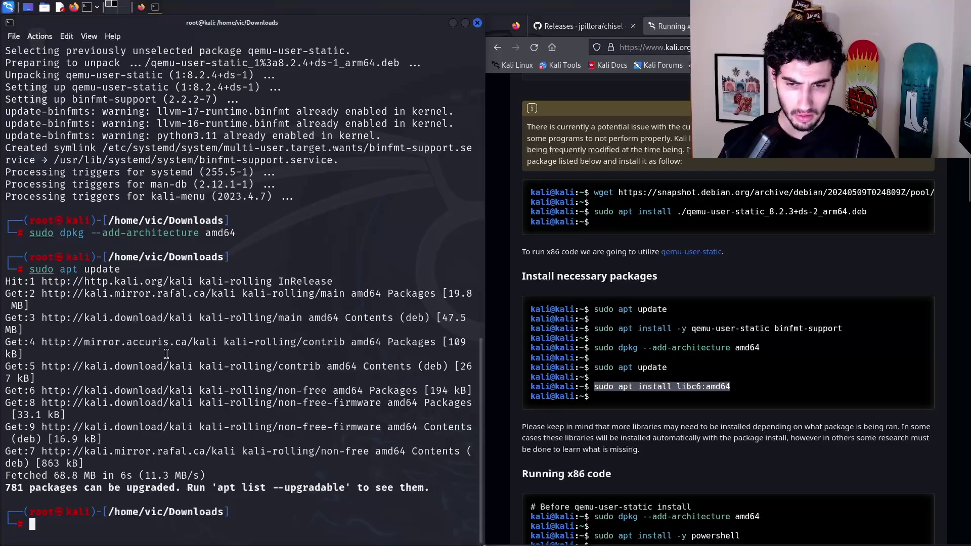
{"action": "middle_click", "coordinate": [169, 344]}
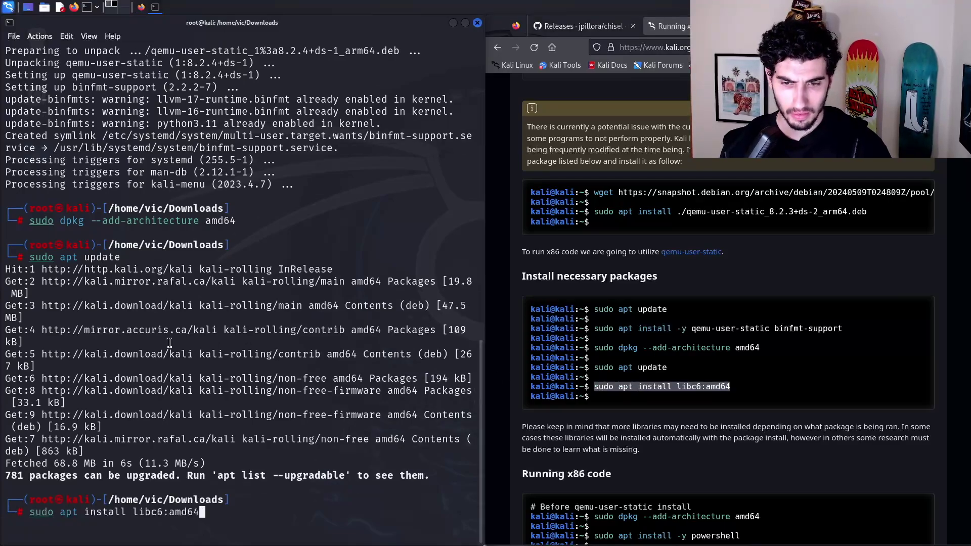
{"action": "key", "text": "Return"}
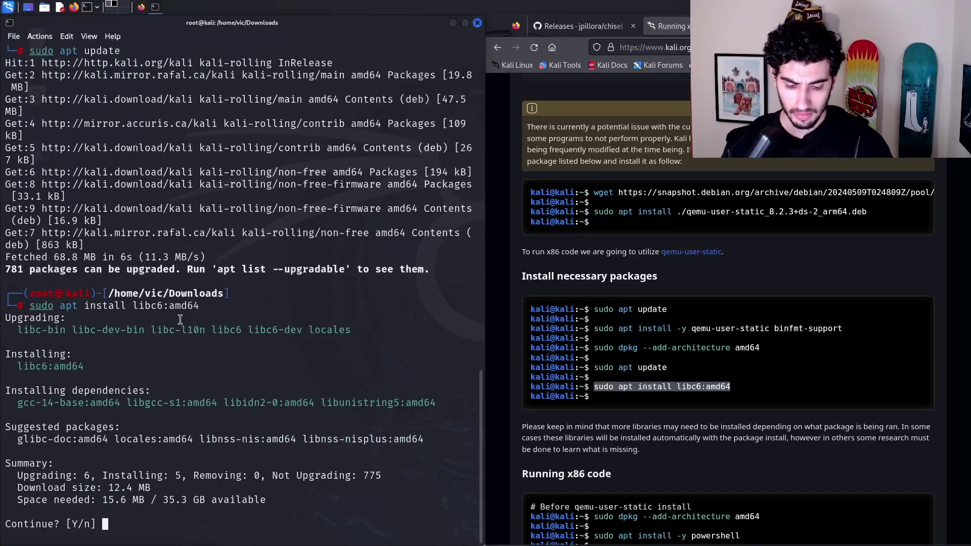
{"action": "key", "text": "Caps_Lock"}
{"action": "type", "text": "Y"}
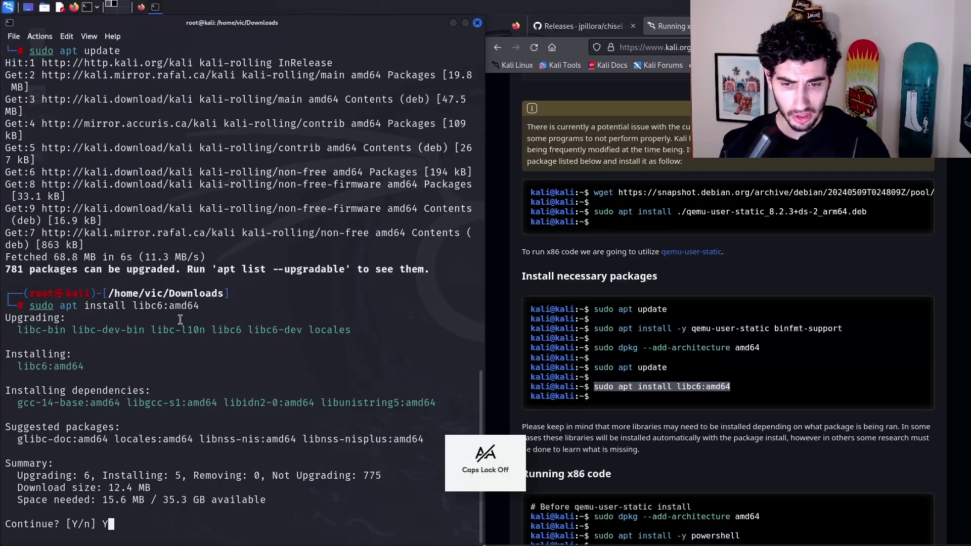
{"action": "key", "text": "Return"}
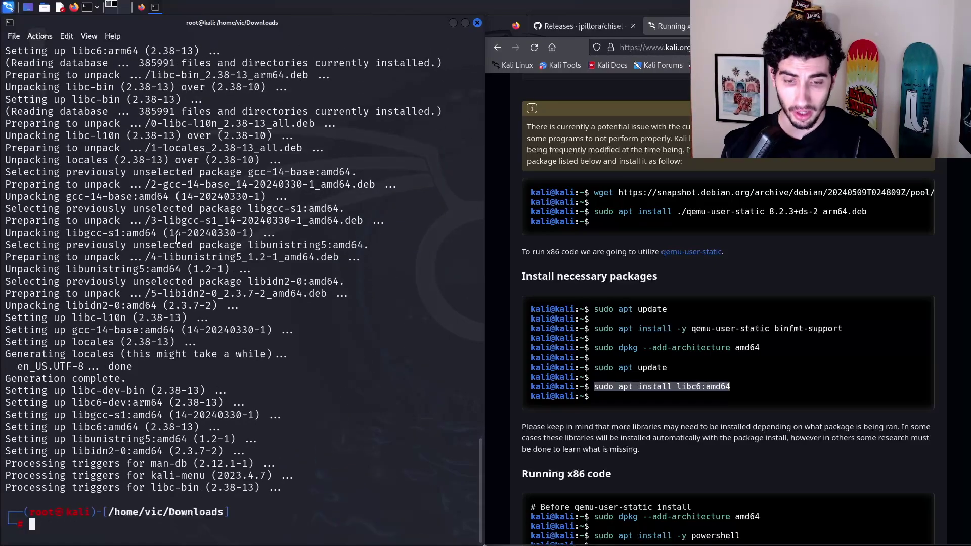
- Clear the terminal and run ls to list the chisel binaries in Downloads
{"action": "key", "text": "ctrl+l"}
{"action": "type", "text": "LS"}
{"action": "key", "text": "Return"}
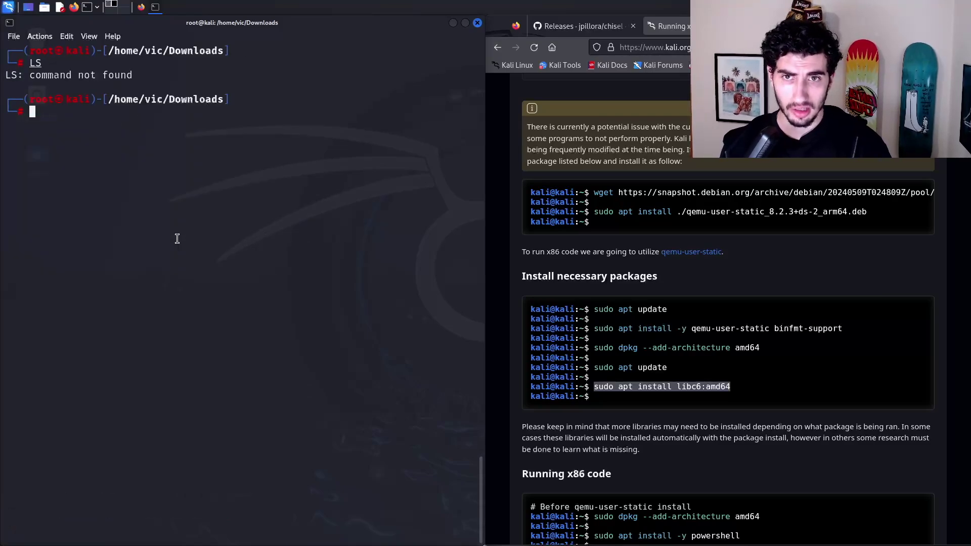
{"action": "key", "text": "Caps_Lock"}
{"action": "type", "text": "ls"}
{"action": "key", "text": "Return"}
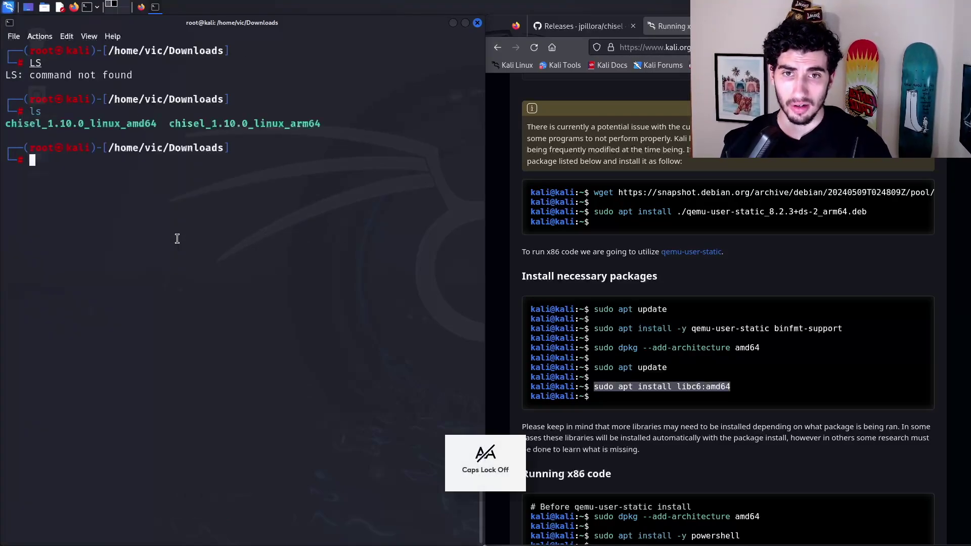
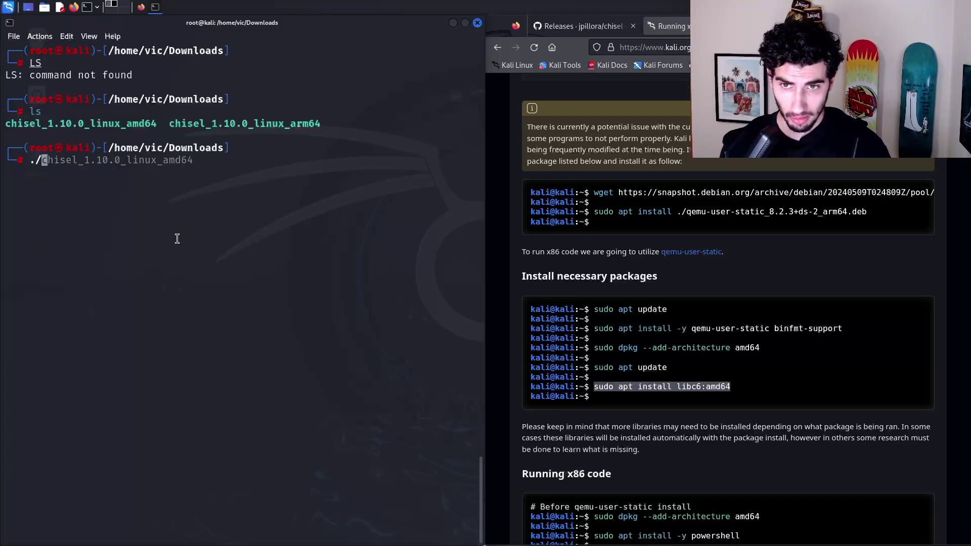
- Run ./chisel_1.10.0_linux_amd64 so it prints chisel 1.10.0 usage with its server/client commands
{"action": "type", "text": "./"}
{"action": "key", "text": "Right"}
{"action": "key", "text": "Return"}
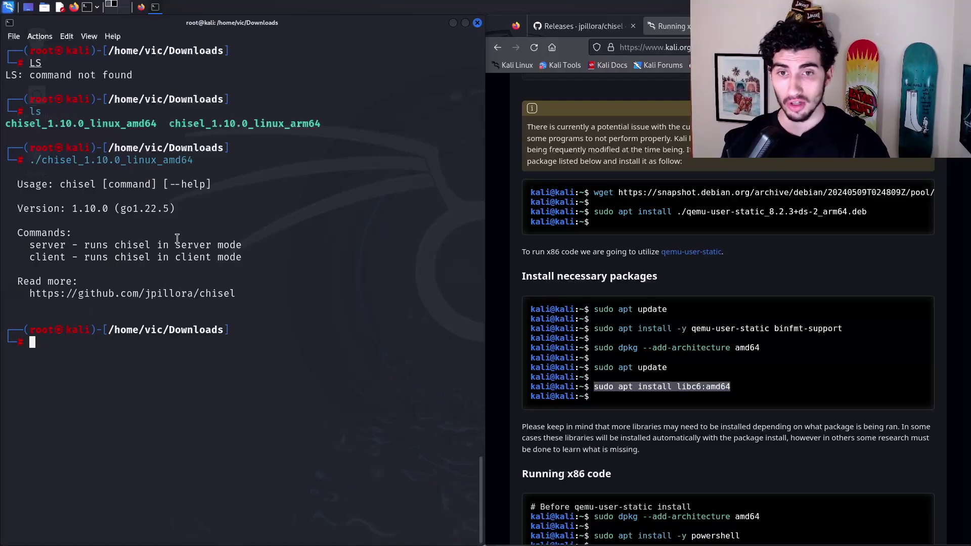
{"action": "left_click", "coordinate": [923, 338]}
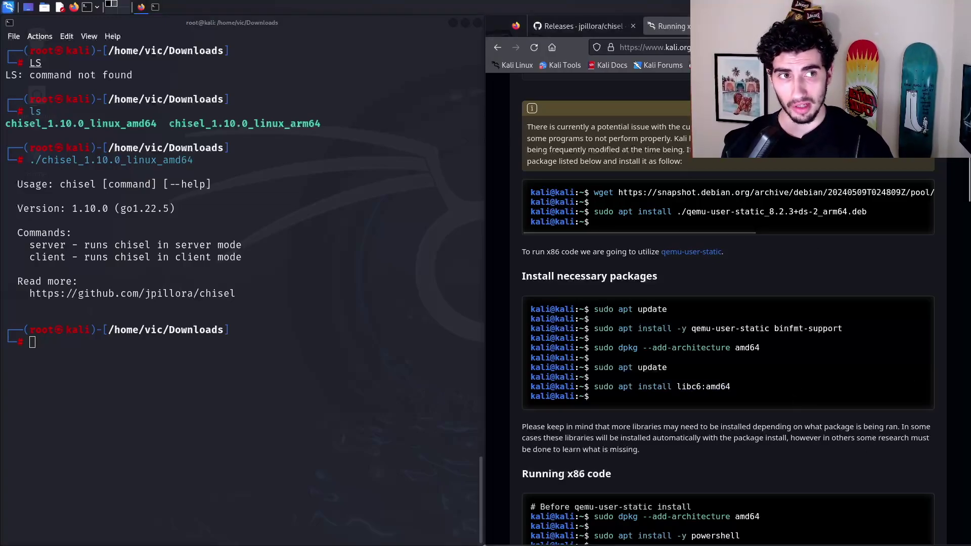
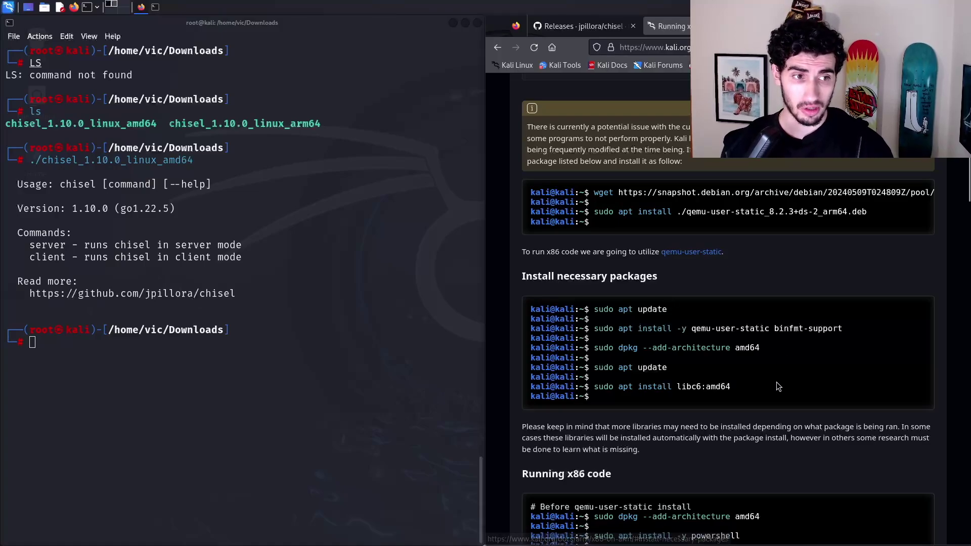
- Select every command in the docs' 'Install necessary packages' code block for copying
{"action": "left_click_drag", "start_coordinate": [776, 384], "coordinate": [569, 308]}
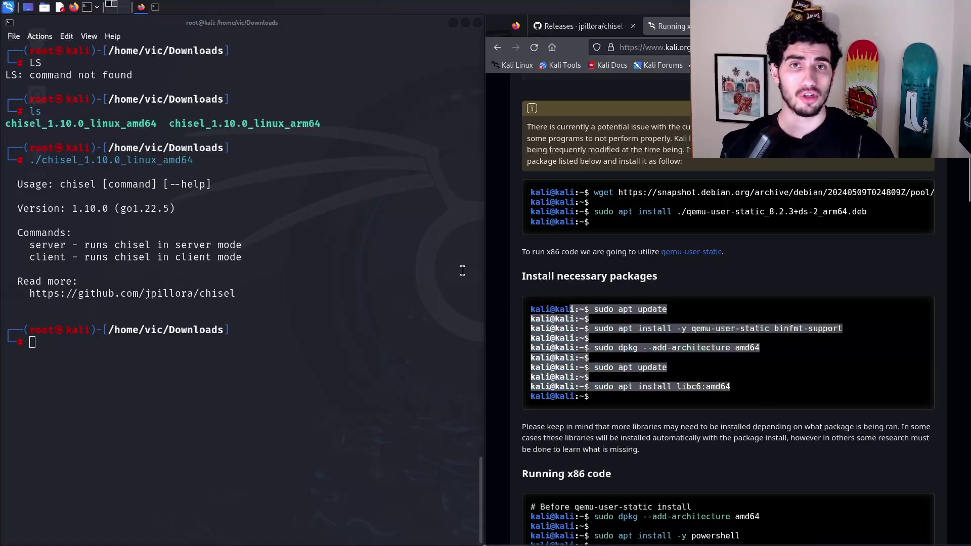